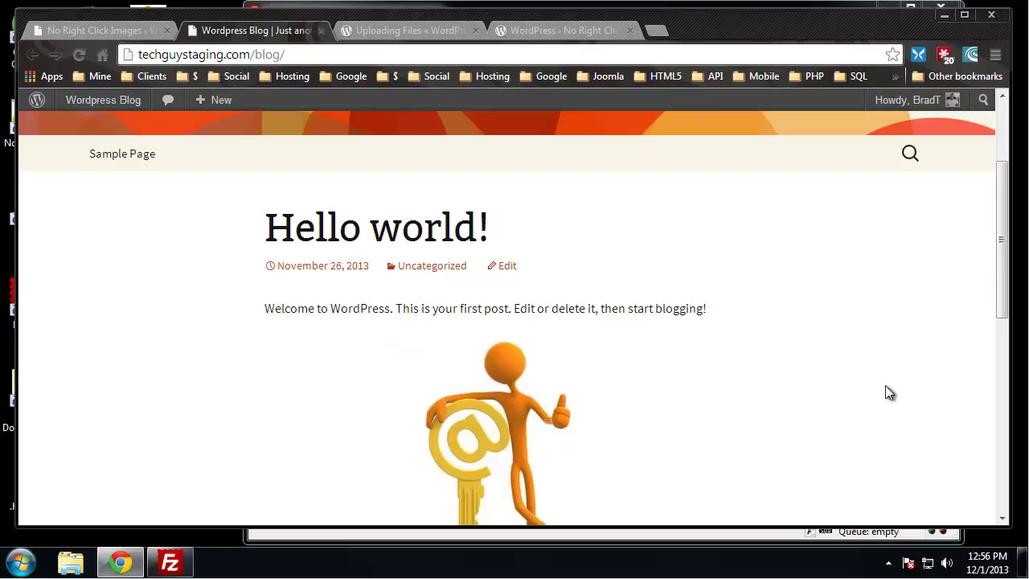
Test that the post text can be selected, then search the web for 'lorem' in a new tab
{"action": "scroll", "coordinate": [340, 406], "scroll_direction": "down", "scroll_amount": 1}
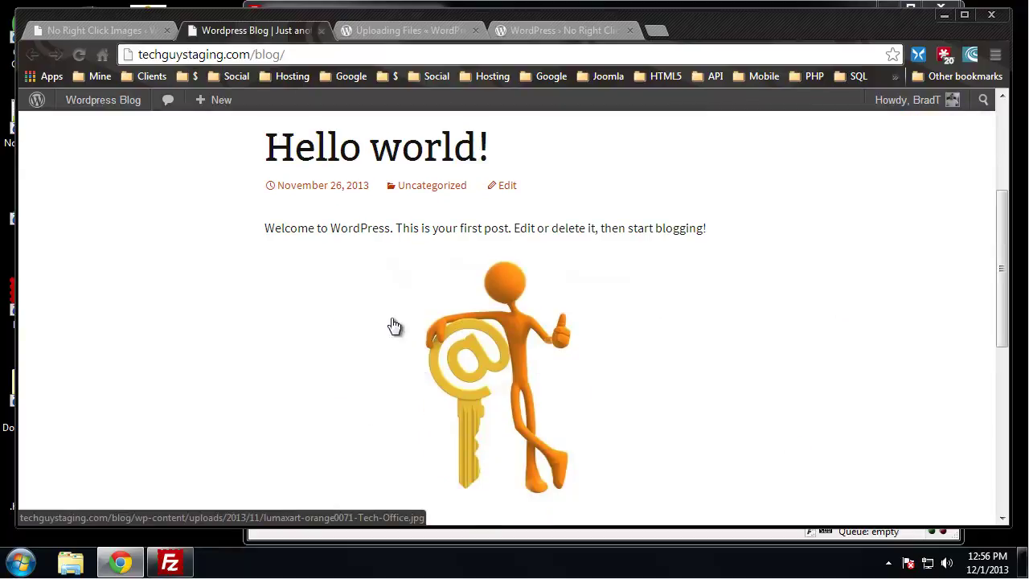
{"action": "left_click_drag", "start_coordinate": [266, 234], "coordinate": [297, 235]}
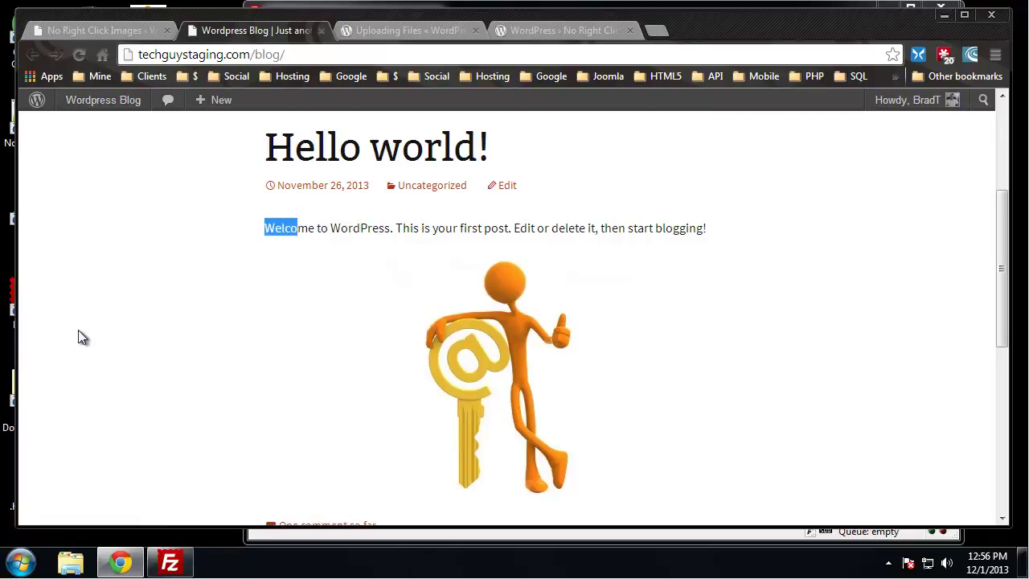
{"action": "left_click", "coordinate": [655, 30]}
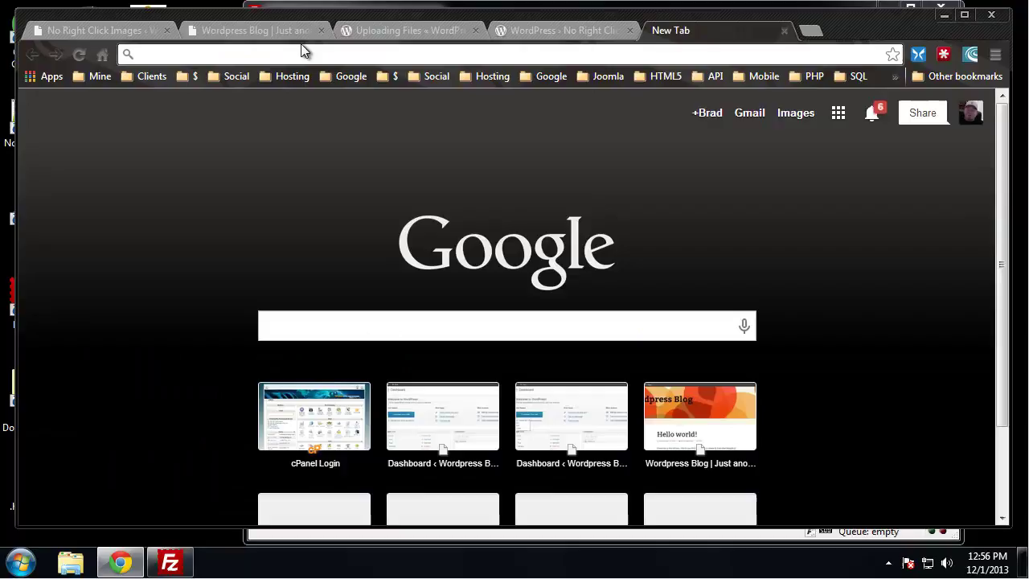
{"action": "type", "text": "lorem"}
{"action": "key", "text": "Return"}
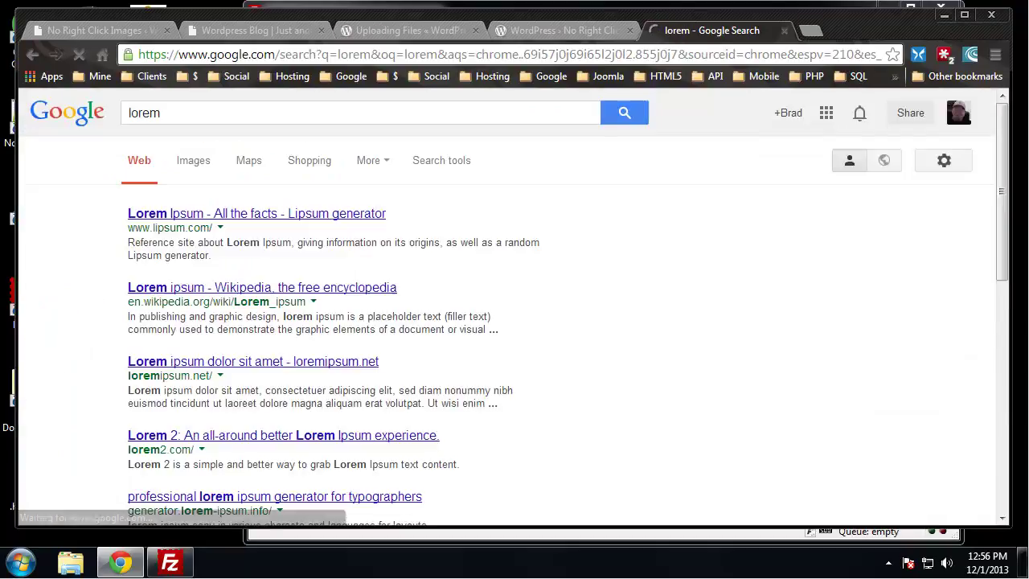
On lipsum.com, select the first two generated Lorem ipsum paragraphs and bring up their right-click menu
{"action": "left_click", "coordinate": [181, 223]}
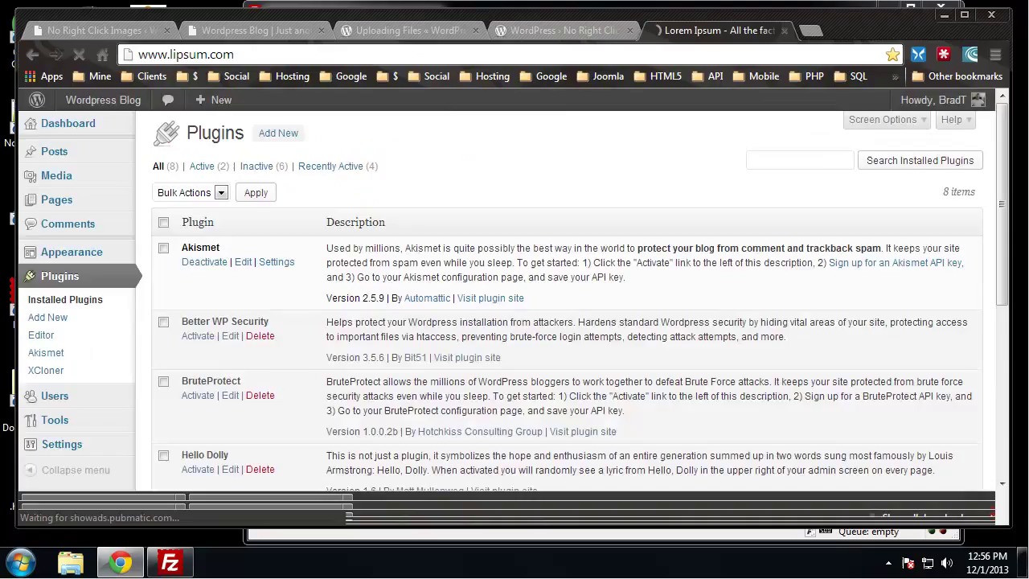
{"action": "scroll", "coordinate": [502, 338], "scroll_direction": "down", "scroll_amount": 5}
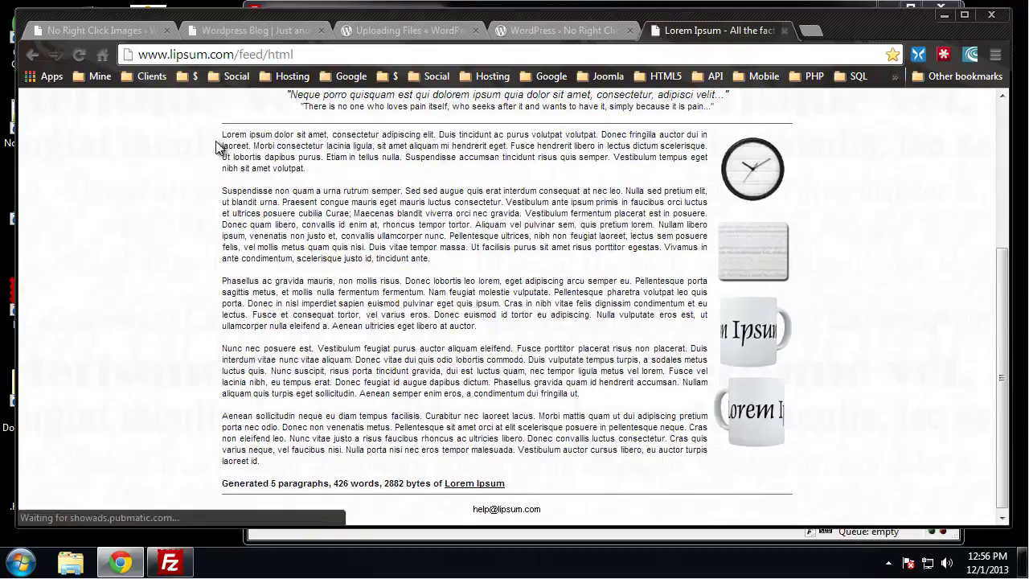
{"action": "left_click_drag", "start_coordinate": [222, 135], "coordinate": [487, 255]}
{"action": "key", "text": "ctrl+c"}
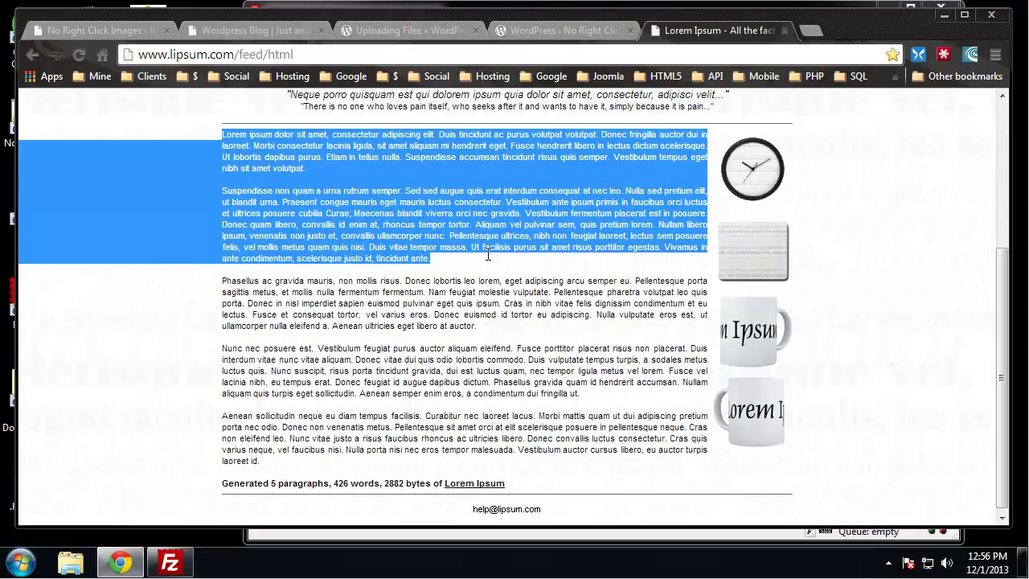
{"action": "right_click", "coordinate": [374, 193]}
Copy the two Lorem ipsum paragraphs and open the Hello world! post for editing
{"action": "left_click", "coordinate": [402, 205]}
{"action": "left_click", "coordinate": [87, 32]}
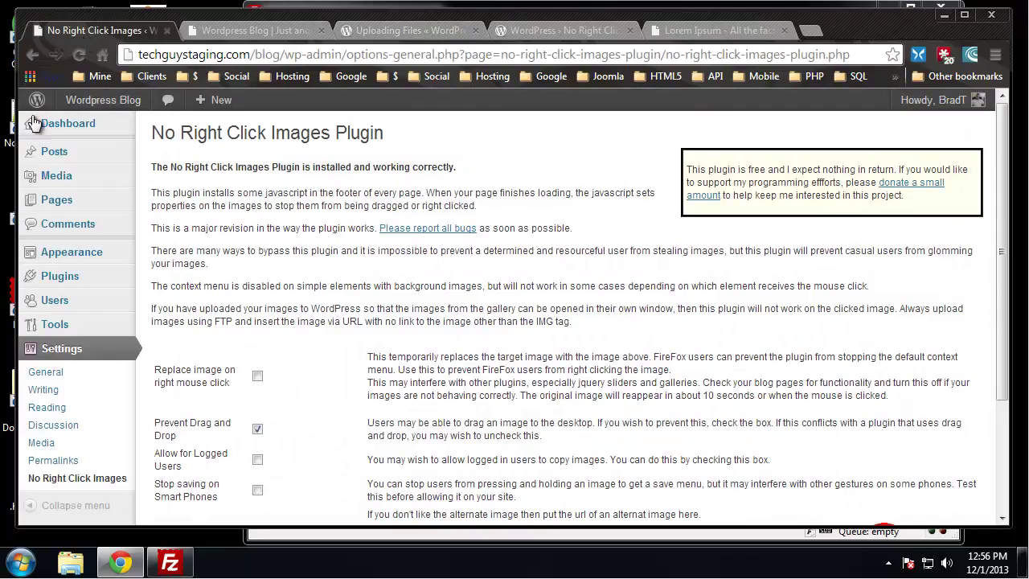
{"action": "left_click", "coordinate": [80, 154]}
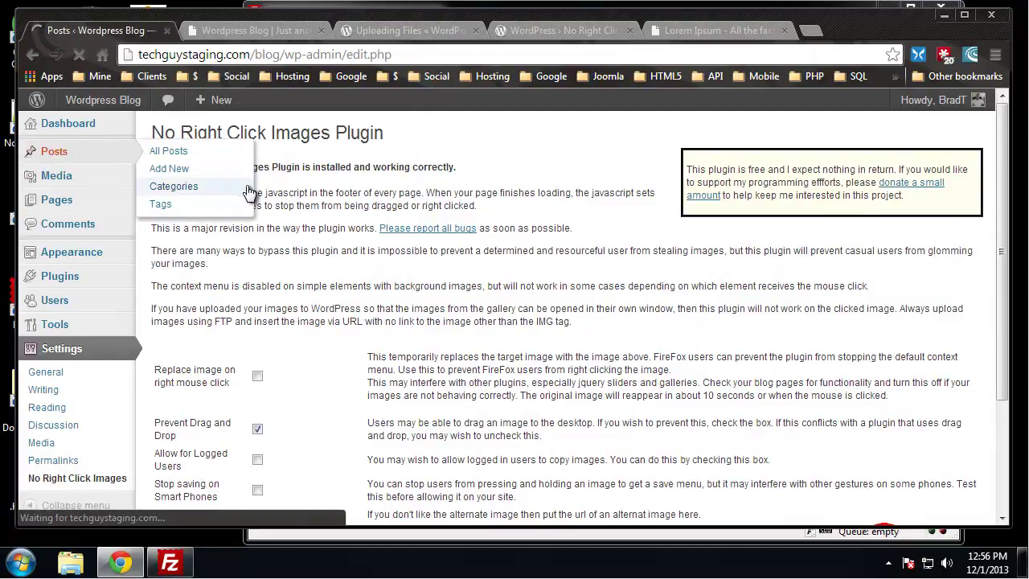
{"action": "left_click", "coordinate": [211, 249]}
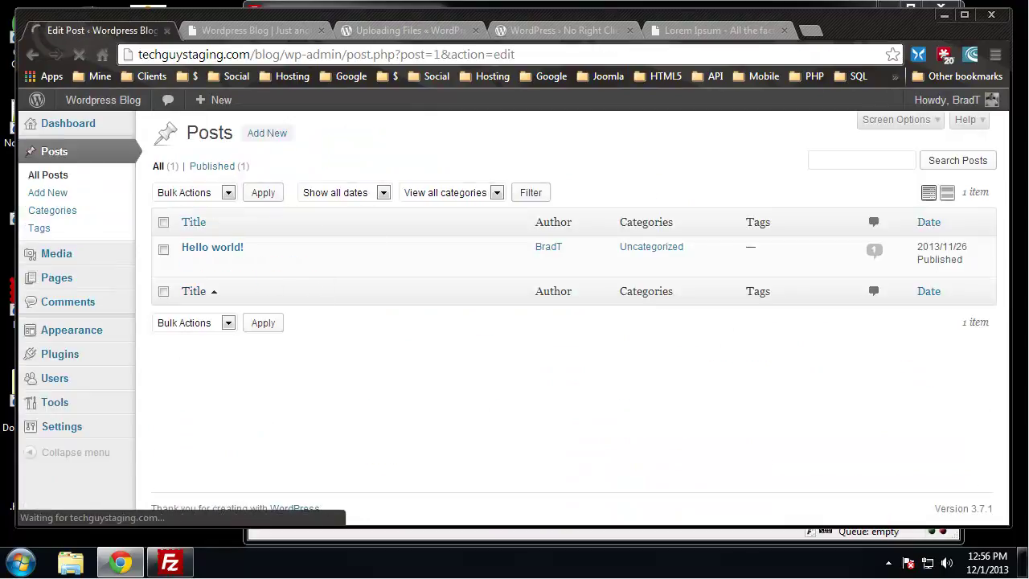
Paste the paragraphs after 'blogging!', update the post and return to the live blog
{"action": "left_click", "coordinate": [655, 281]}
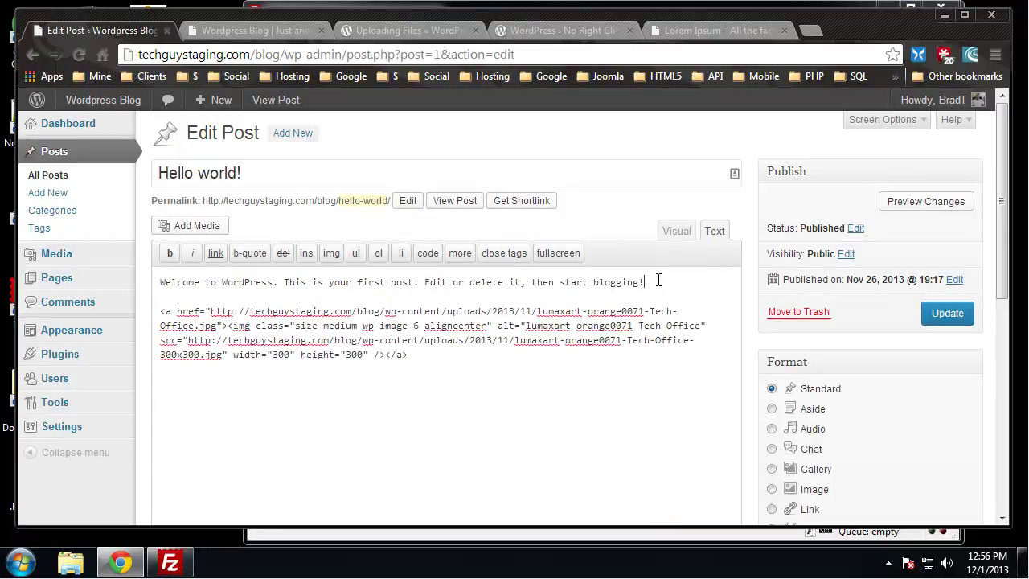
{"action": "key", "text": "ctrl+v"}
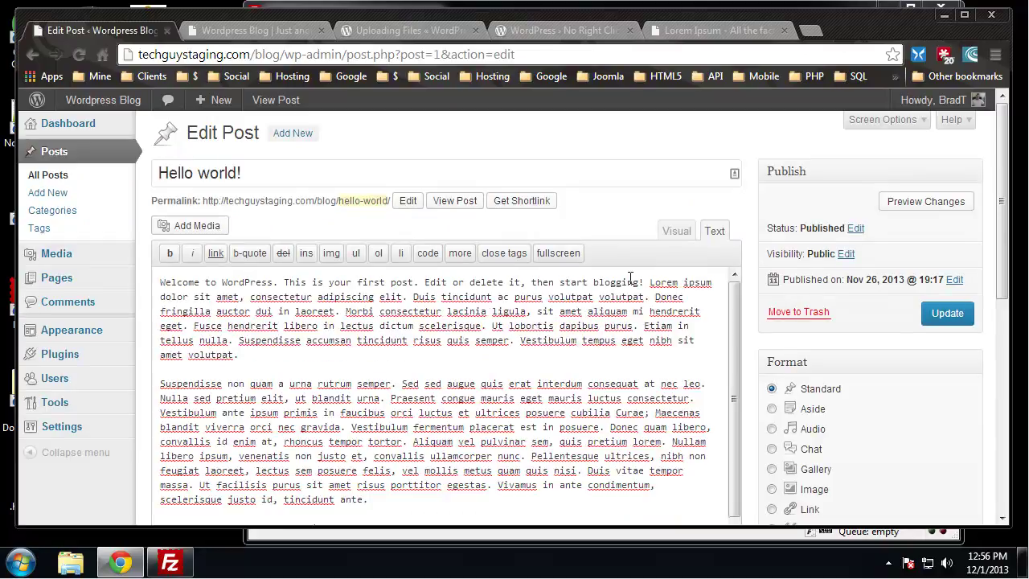
{"action": "left_click", "coordinate": [946, 315]}
{"action": "left_click", "coordinate": [237, 33]}
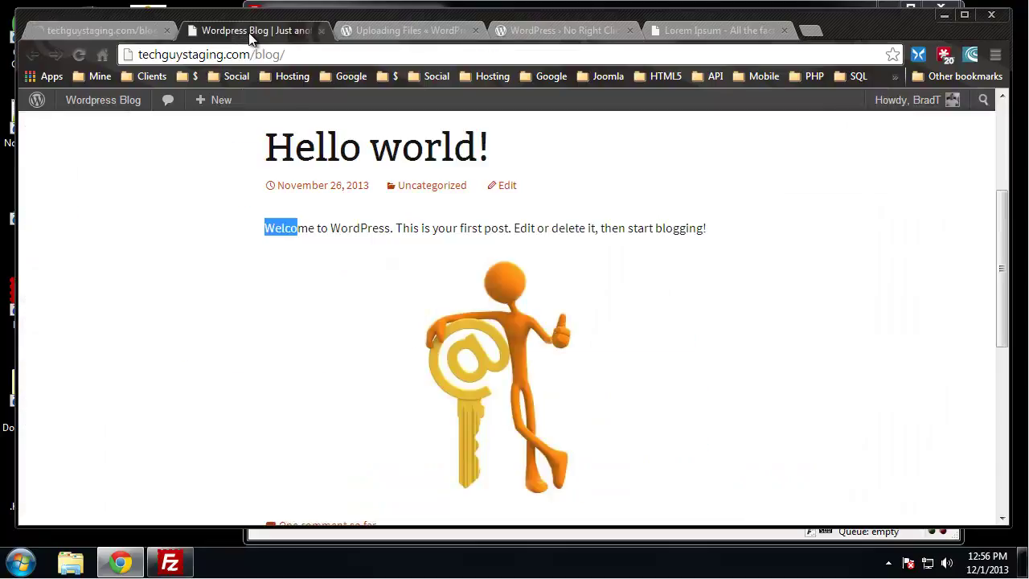
Reload the live post and copy its opening paragraphs via the right-click menu
{"action": "left_click", "coordinate": [79, 54]}
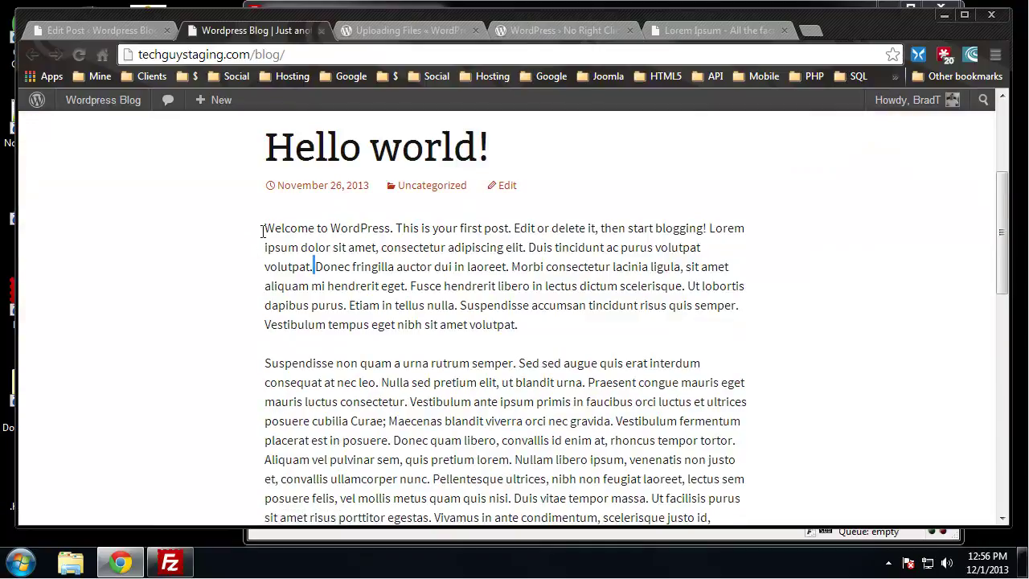
{"action": "left_click_drag", "start_coordinate": [265, 228], "coordinate": [585, 438]}
{"action": "right_click", "coordinate": [530, 400]}
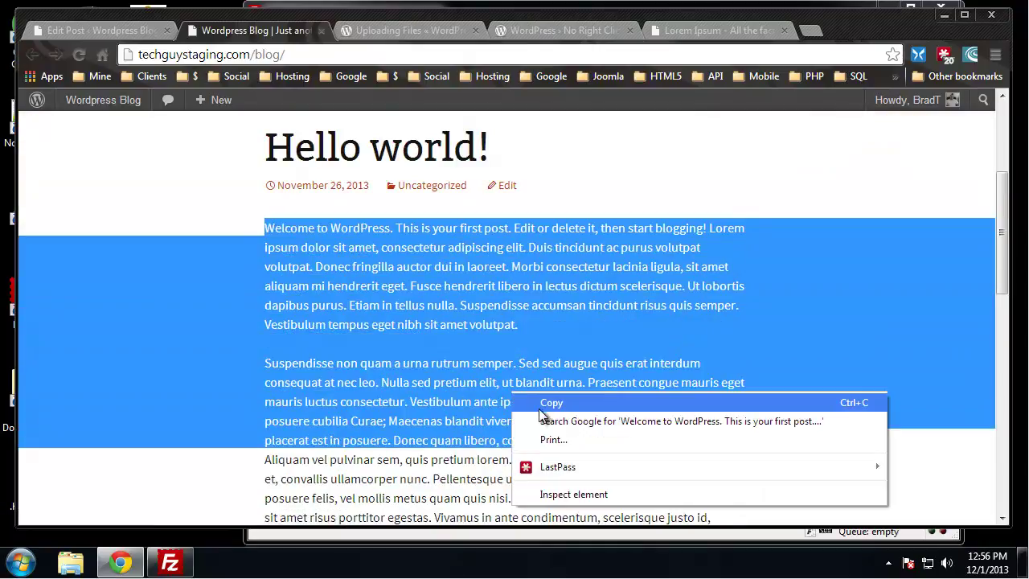
{"action": "left_click", "coordinate": [550, 404]}
Paste the copied post text into the Lorem Ipsum tab's address bar and search it
{"action": "left_click", "coordinate": [696, 32]}
{"action": "left_click", "coordinate": [647, 56]}
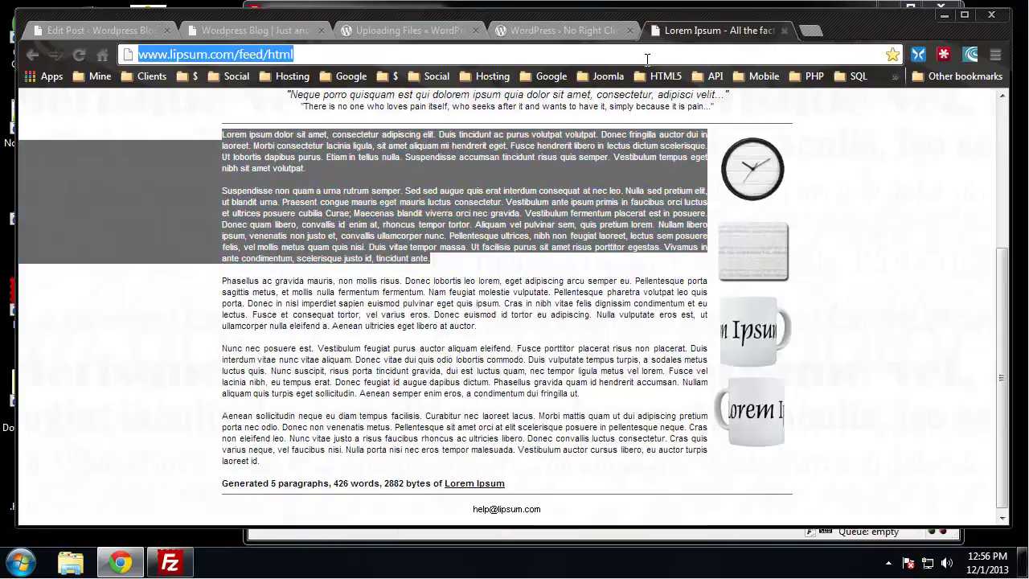
{"action": "key", "text": "ctrl+v"}
{"action": "key", "text": "Return"}
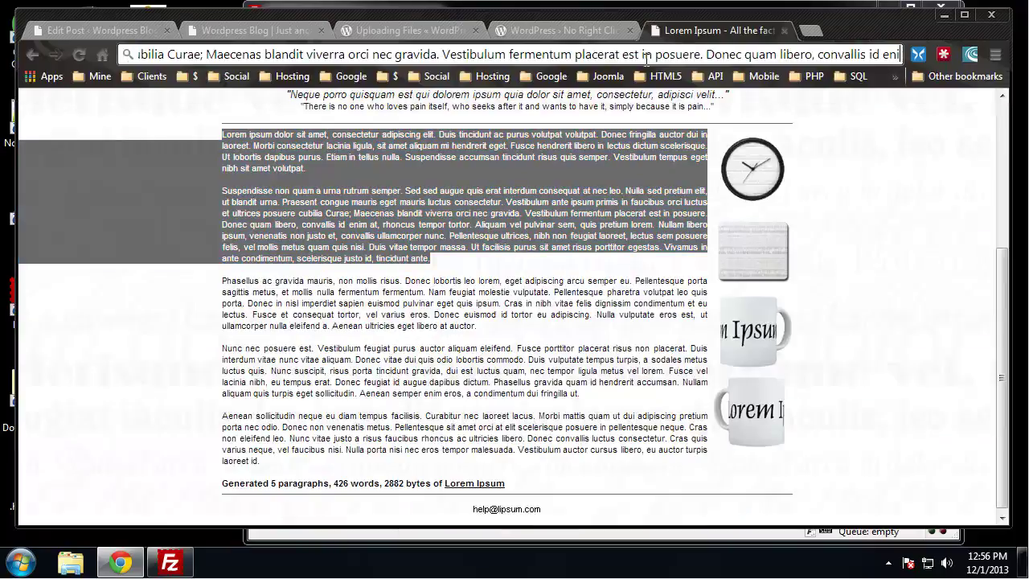
Close the Uploading Files tab and retype the No Right Click Images address toward wp-copyright-protection
{"action": "left_click", "coordinate": [542, 32]}
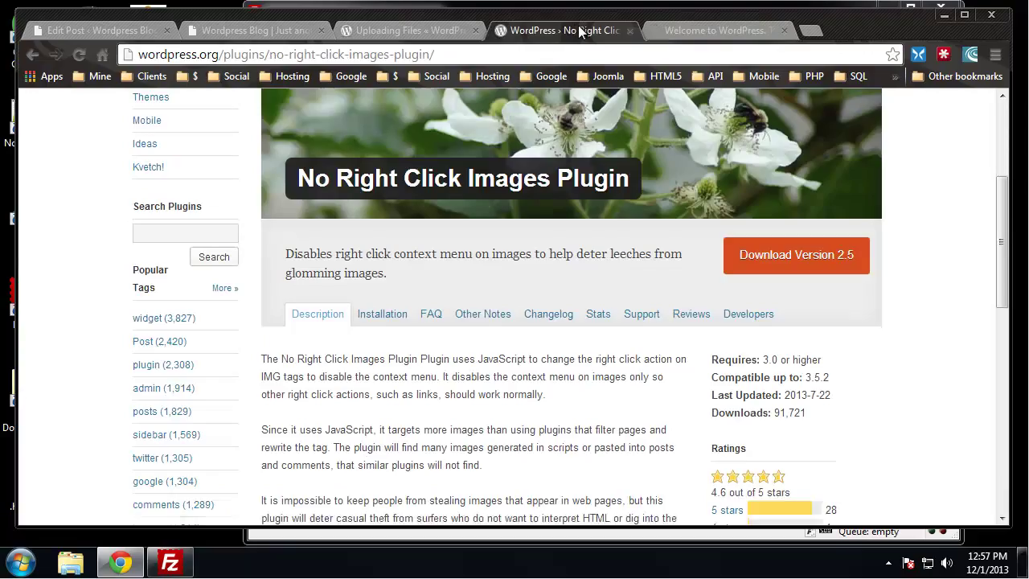
{"action": "left_click_drag", "start_coordinate": [425, 32], "coordinate": [482, 37]}
{"action": "scroll", "coordinate": [430, 135], "scroll_direction": "up", "scroll_amount": 2}
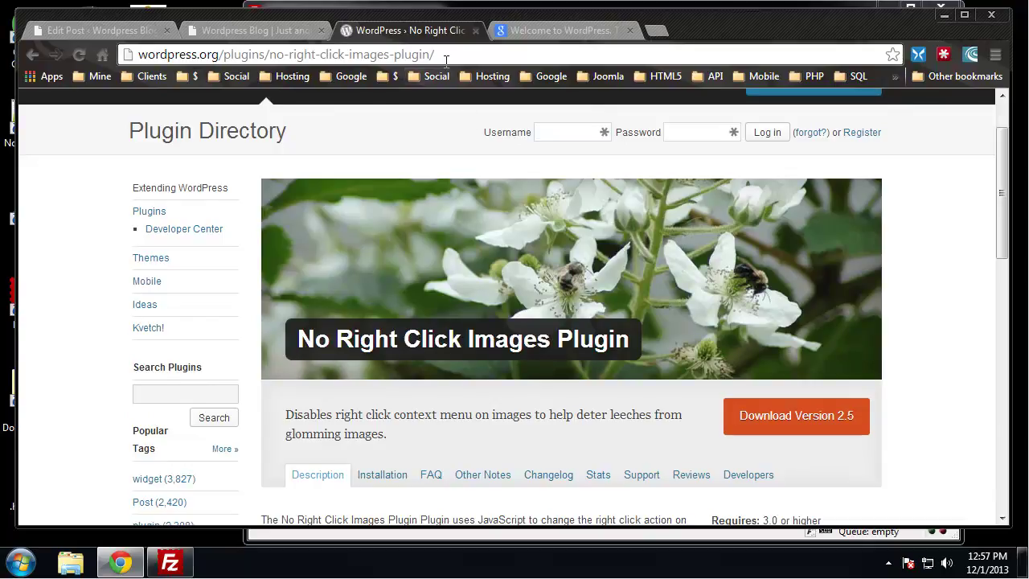
{"action": "left_click_drag", "start_coordinate": [455, 54], "coordinate": [270, 54]}
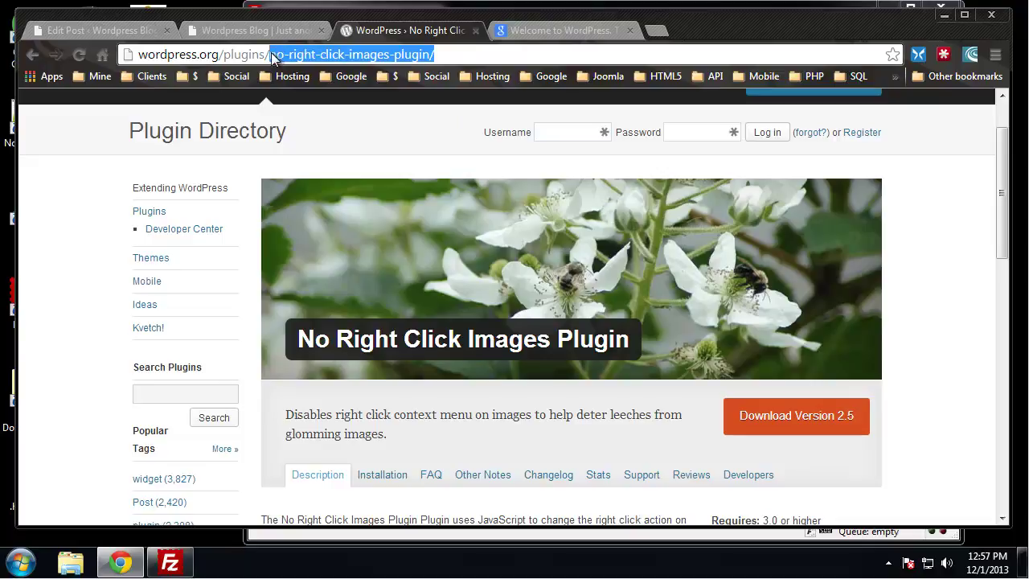
{"action": "type", "text": "w"}
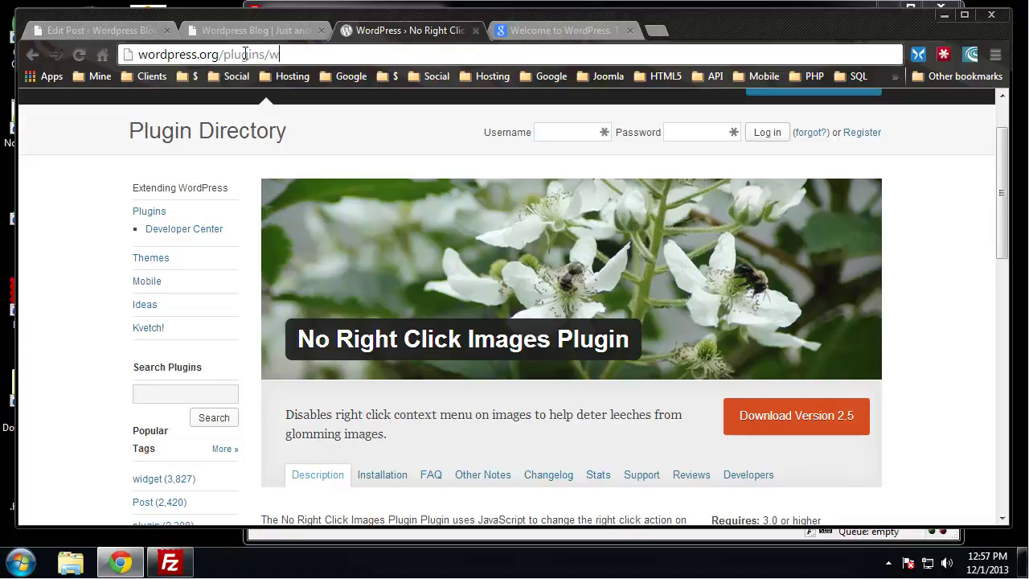
{"action": "type", "text": "p-copy"}
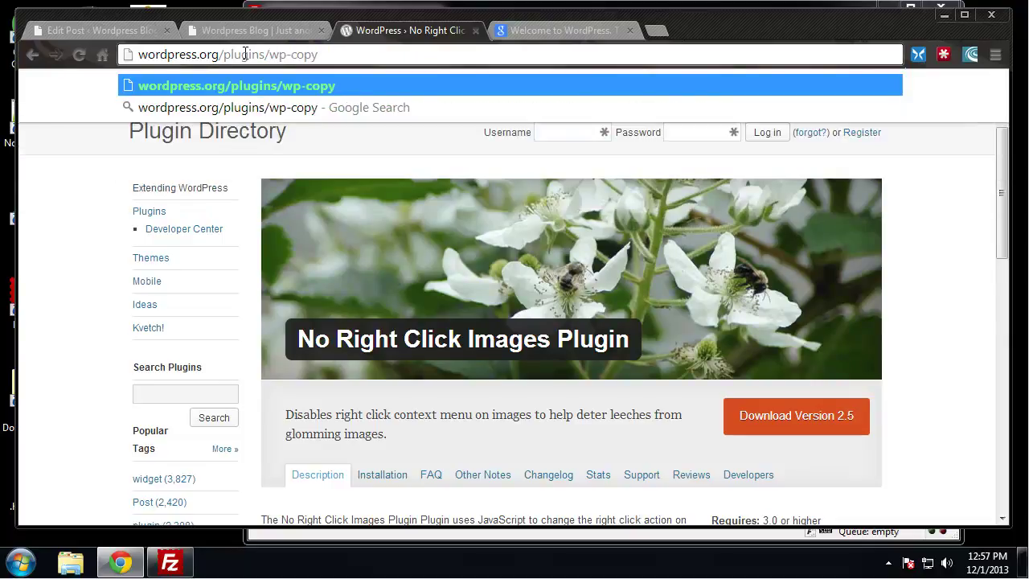
{"action": "type", "text": "right-"}
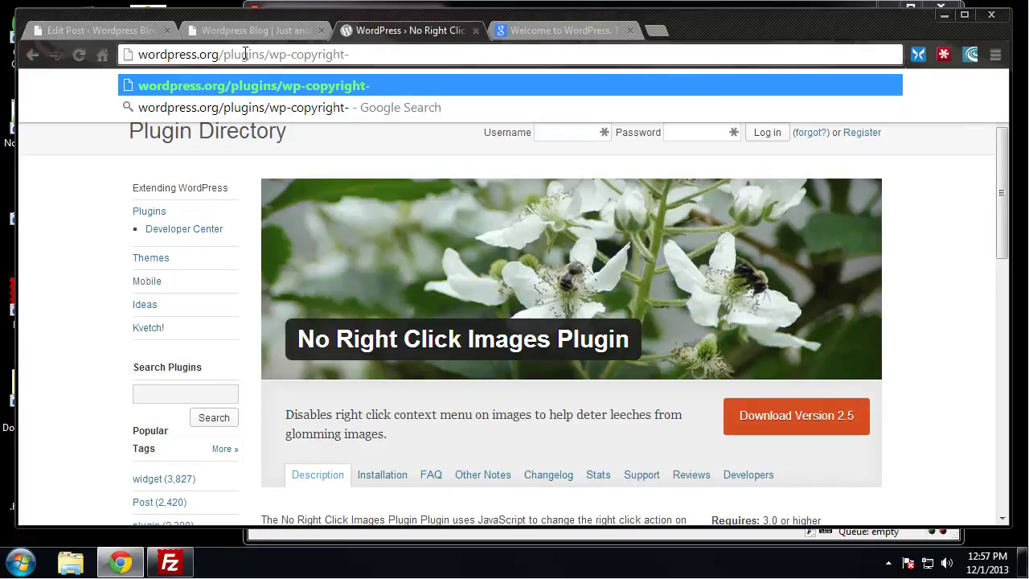
{"action": "type", "text": "protecting"}
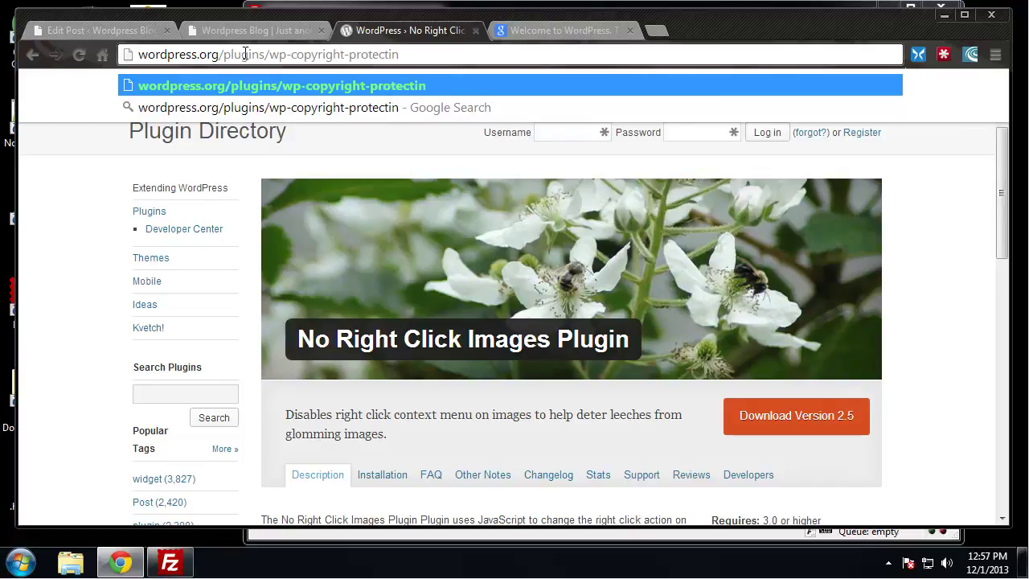
{"action": "key", "text": "BackSpace"}
{"action": "key", "text": "BackSpace"}
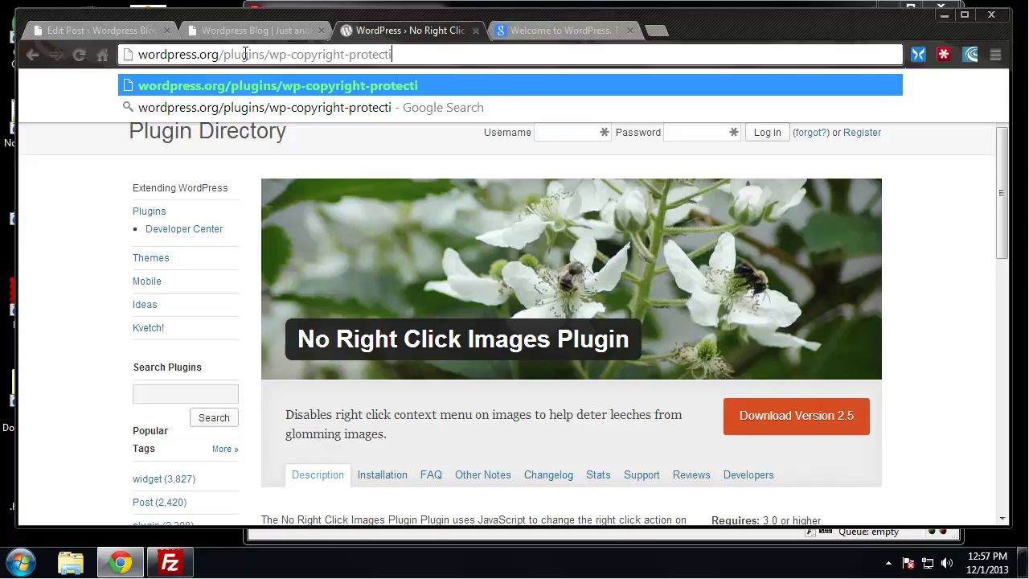
Open the WP-Copyright-Protection plugin page and save its version 1.4 zip to the Desktop
{"action": "type", "text": "on"}
{"action": "key", "text": "Return"}
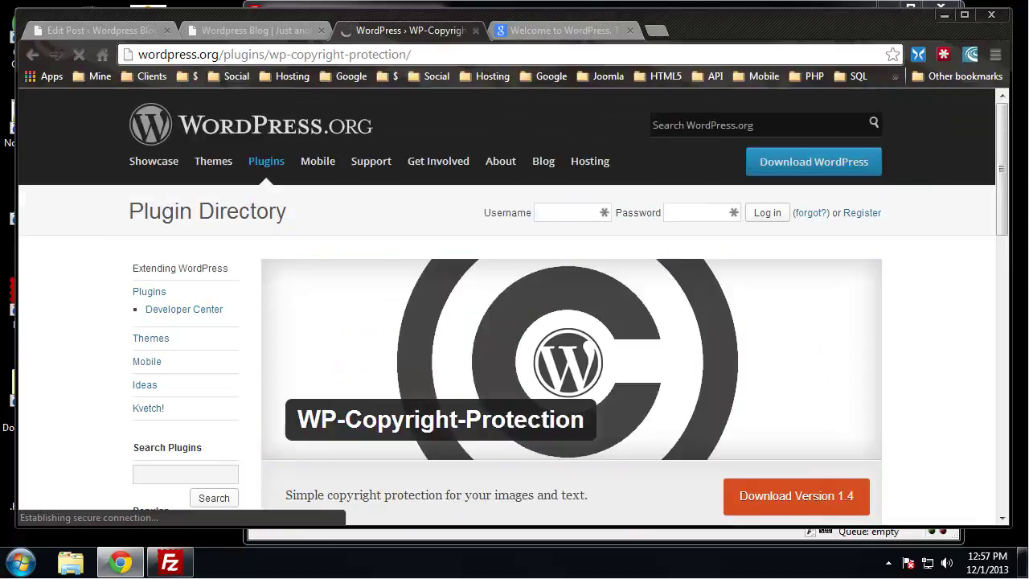
{"action": "scroll", "coordinate": [389, 186], "scroll_direction": "down", "scroll_amount": 4}
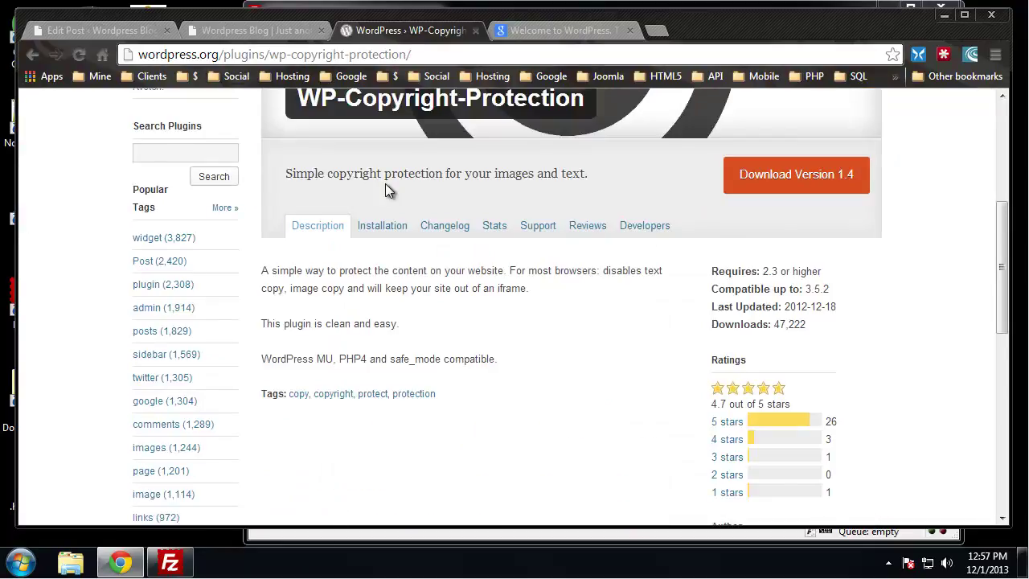
{"action": "scroll", "coordinate": [385, 184], "scroll_direction": "up", "scroll_amount": 1}
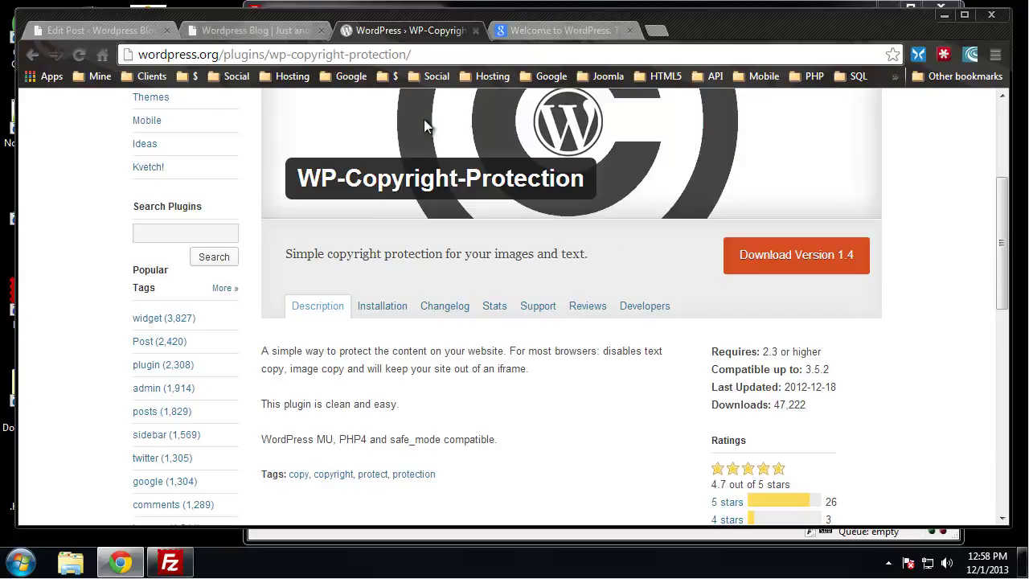
{"action": "left_click", "coordinate": [772, 266]}
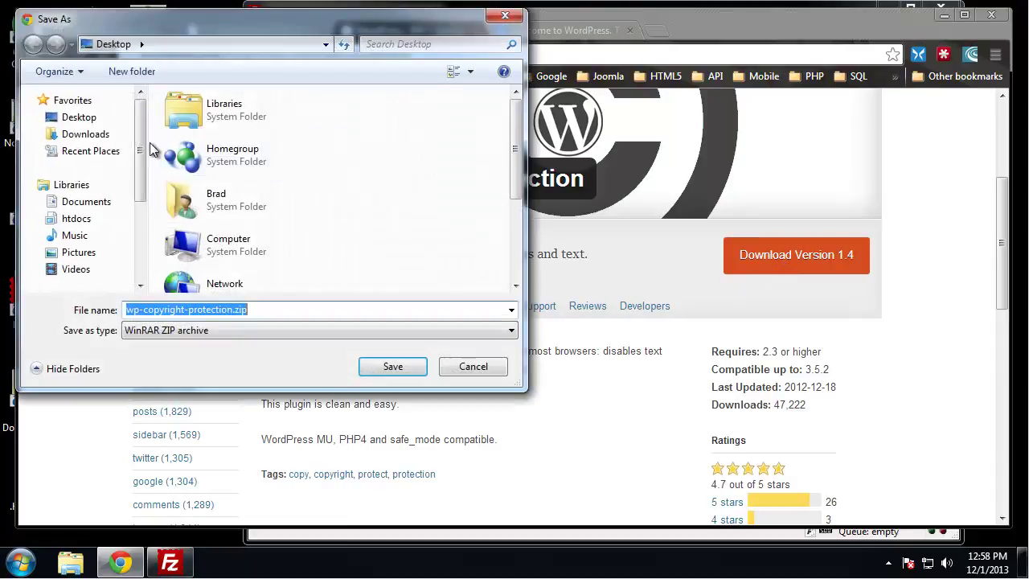
{"action": "left_click", "coordinate": [395, 368]}
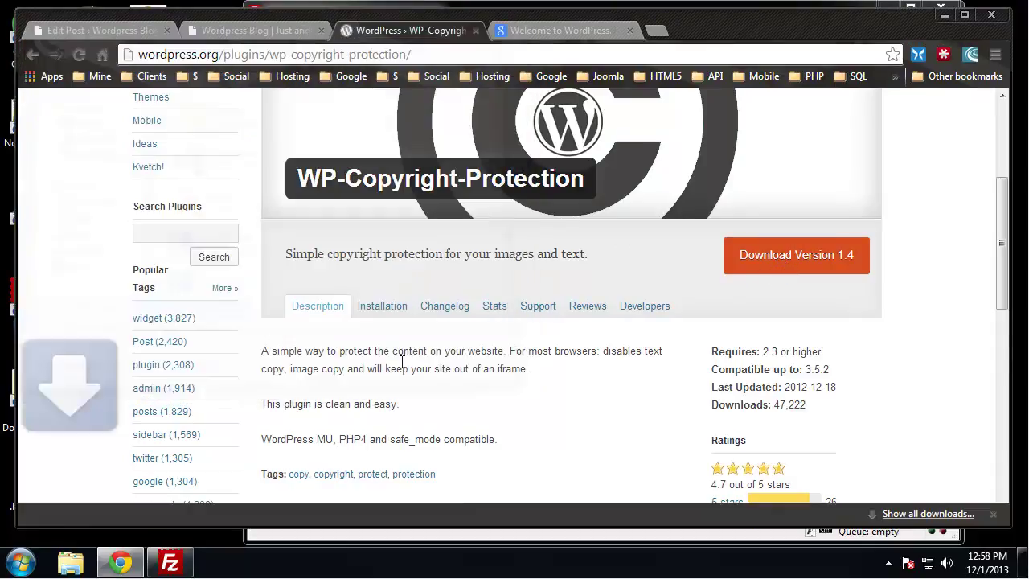
Upload the wp-copyright-protection folder from the zip into the remote plugins folder, then close WinRAR
{"action": "left_click", "coordinate": [944, 14]}
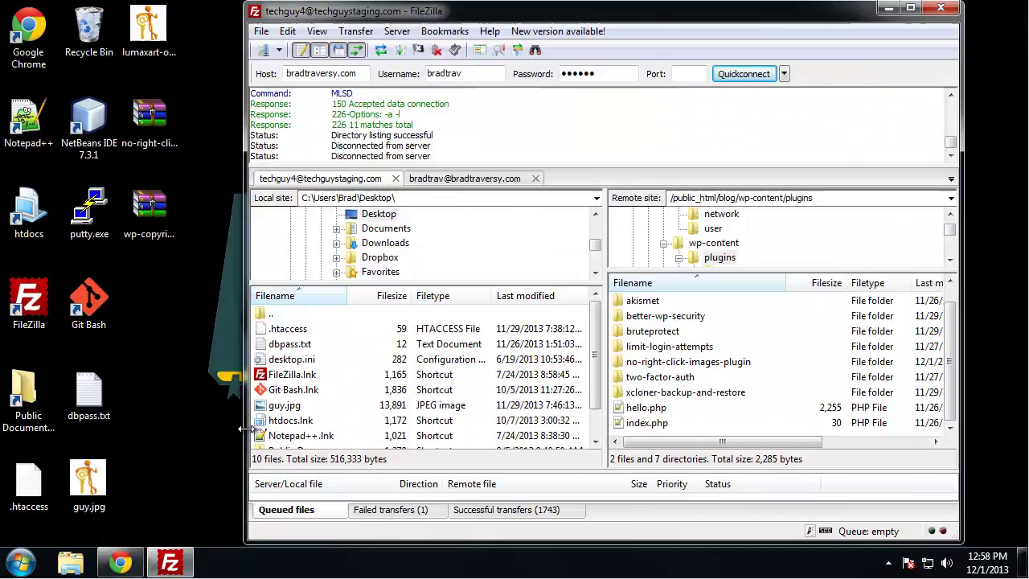
{"action": "double_click", "coordinate": [149, 223]}
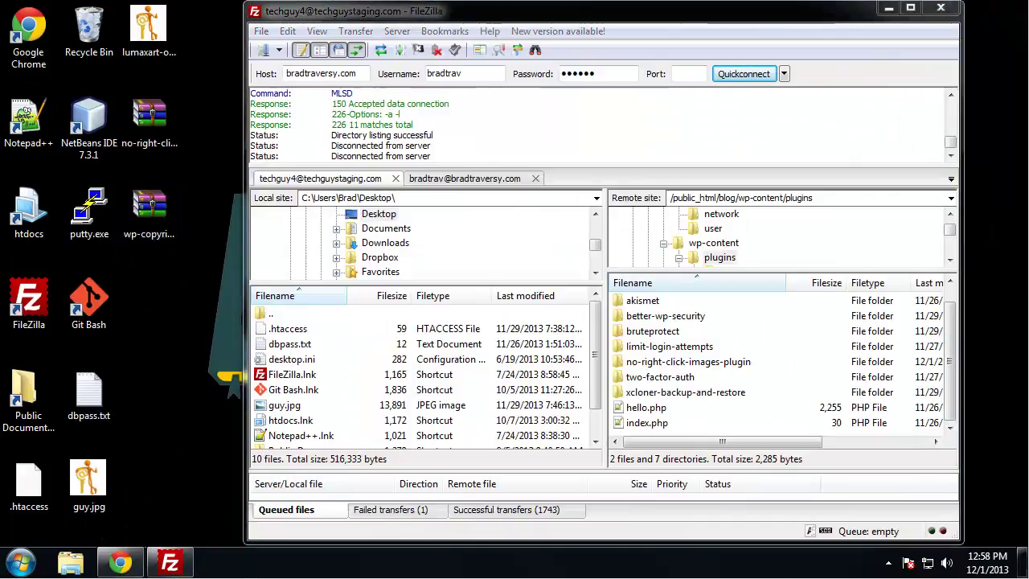
{"action": "left_click", "coordinate": [170, 190]}
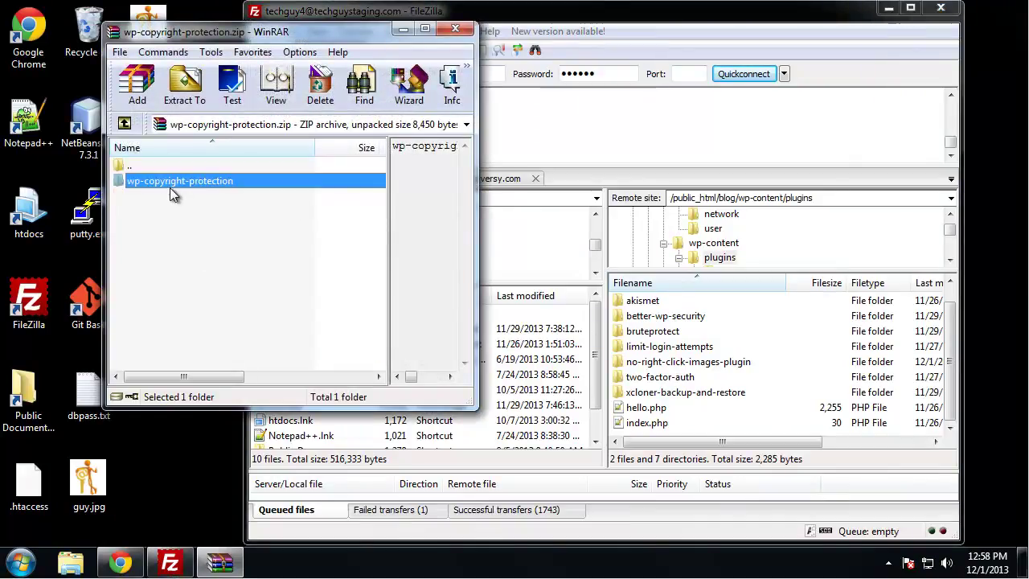
{"action": "left_click_drag", "start_coordinate": [184, 183], "coordinate": [675, 422]}
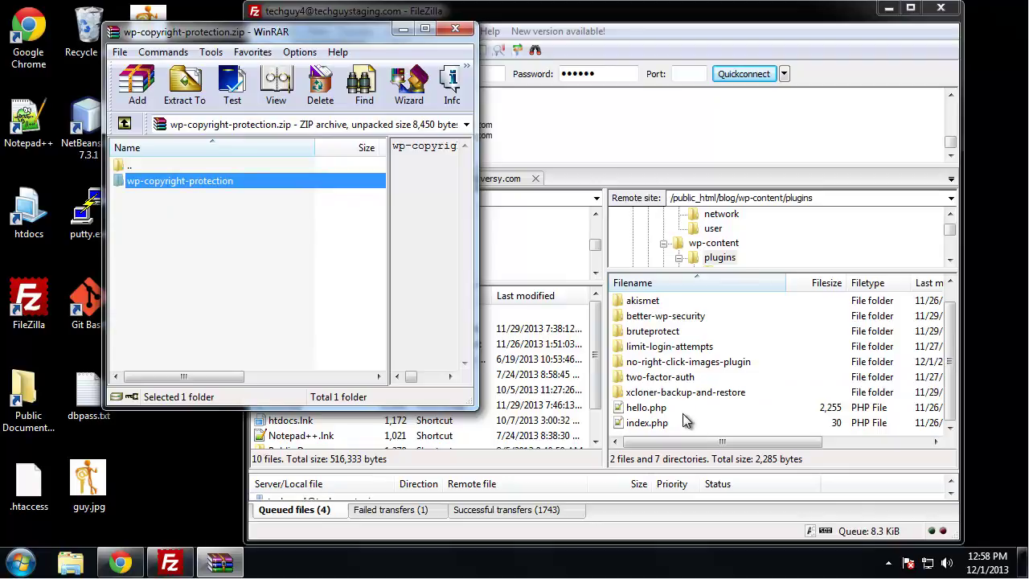
{"action": "left_click", "coordinate": [455, 30]}
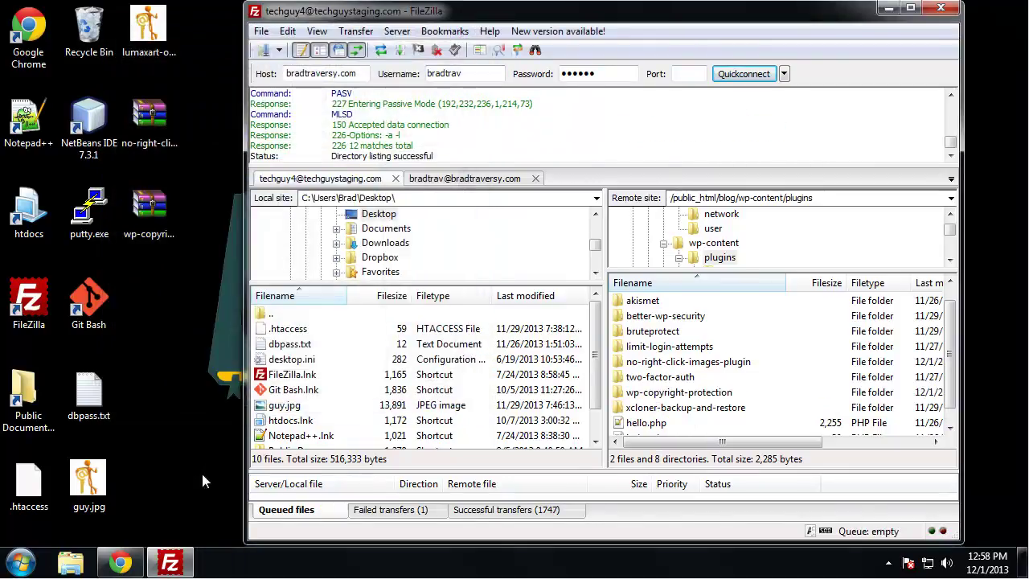
Activate WP-Copyright-Protection on the blog's Plugins page from the admin tab
{"action": "left_click", "coordinate": [121, 563]}
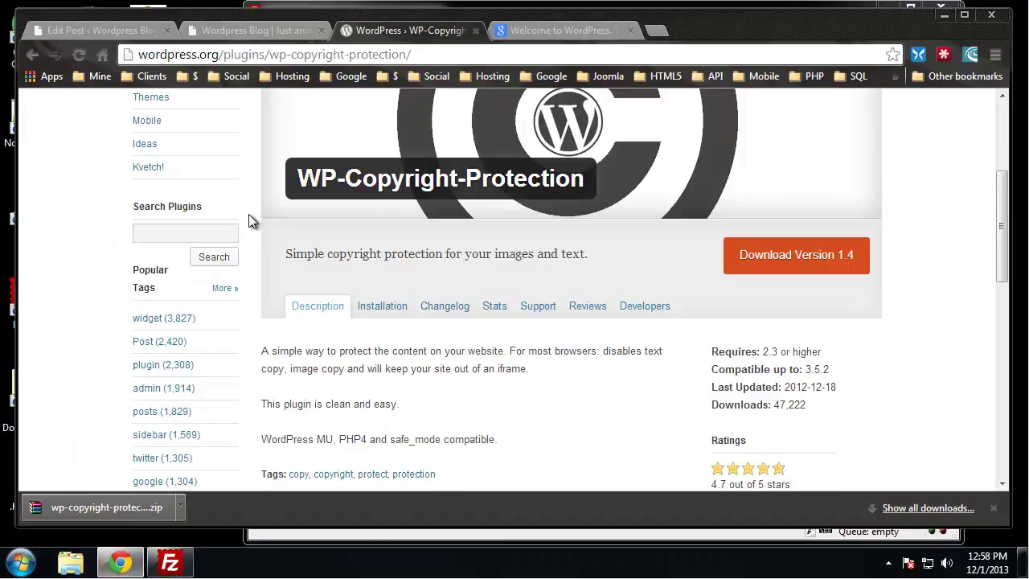
{"action": "left_click", "coordinate": [245, 29]}
{"action": "left_click", "coordinate": [96, 29]}
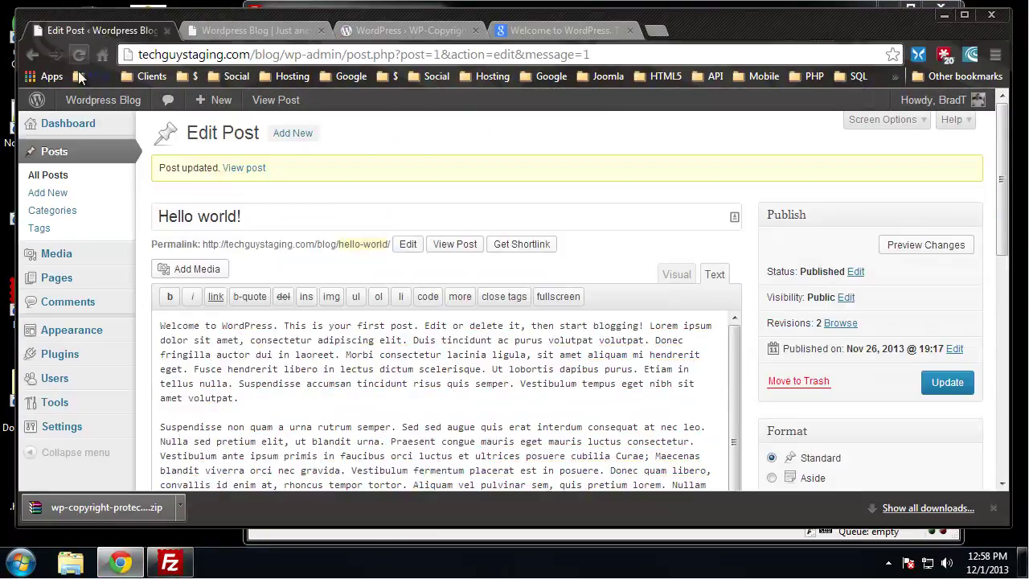
{"action": "scroll", "coordinate": [87, 304], "scroll_direction": "down", "scroll_amount": 2}
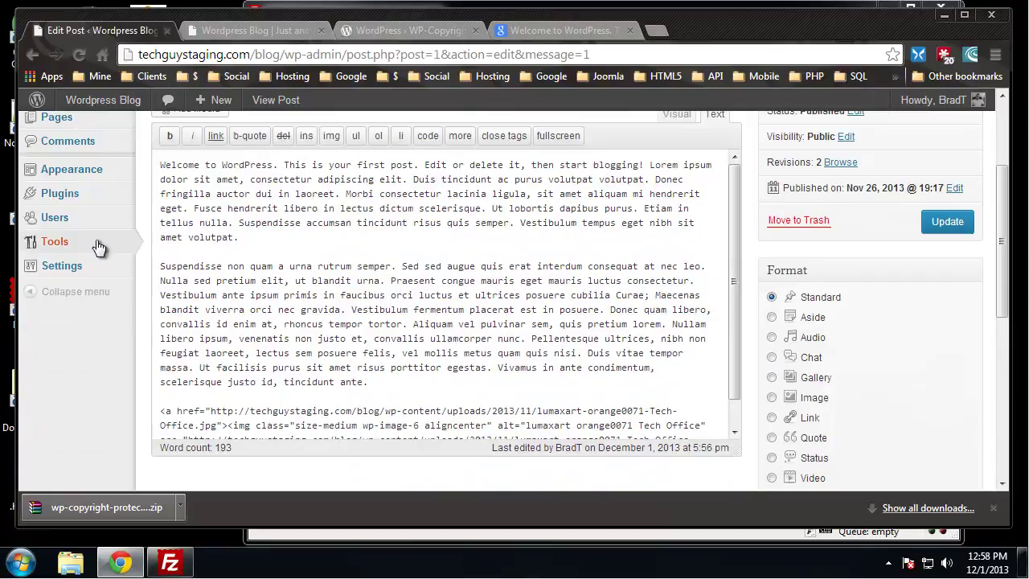
{"action": "left_click", "coordinate": [54, 205]}
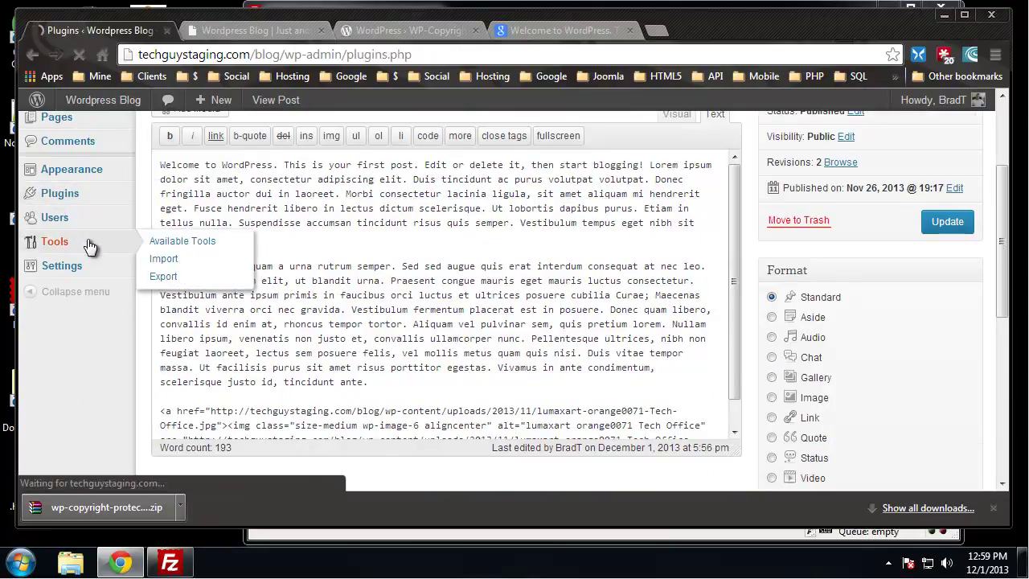
{"action": "scroll", "coordinate": [282, 252], "scroll_direction": "down", "scroll_amount": 4}
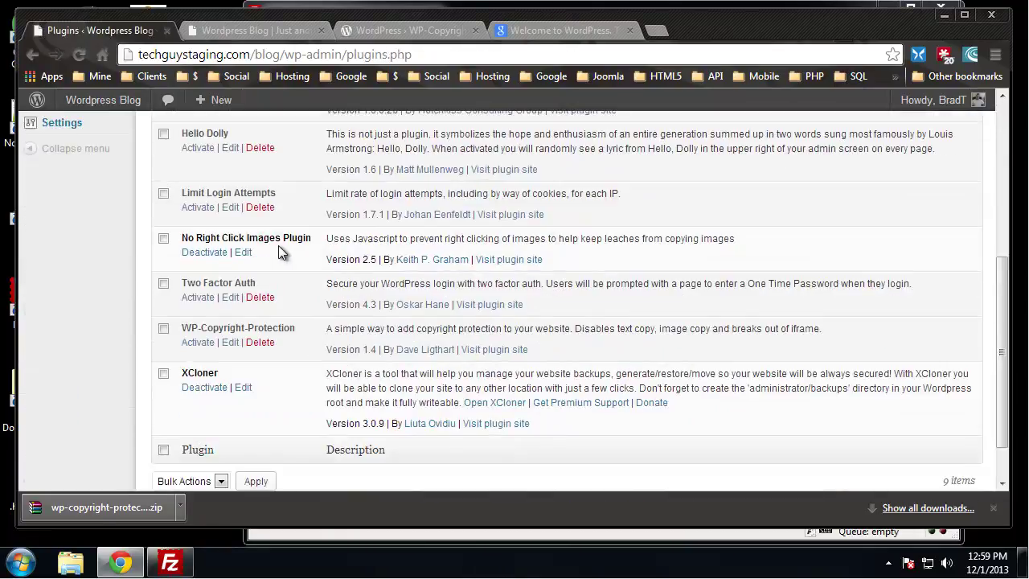
{"action": "left_click", "coordinate": [199, 343]}
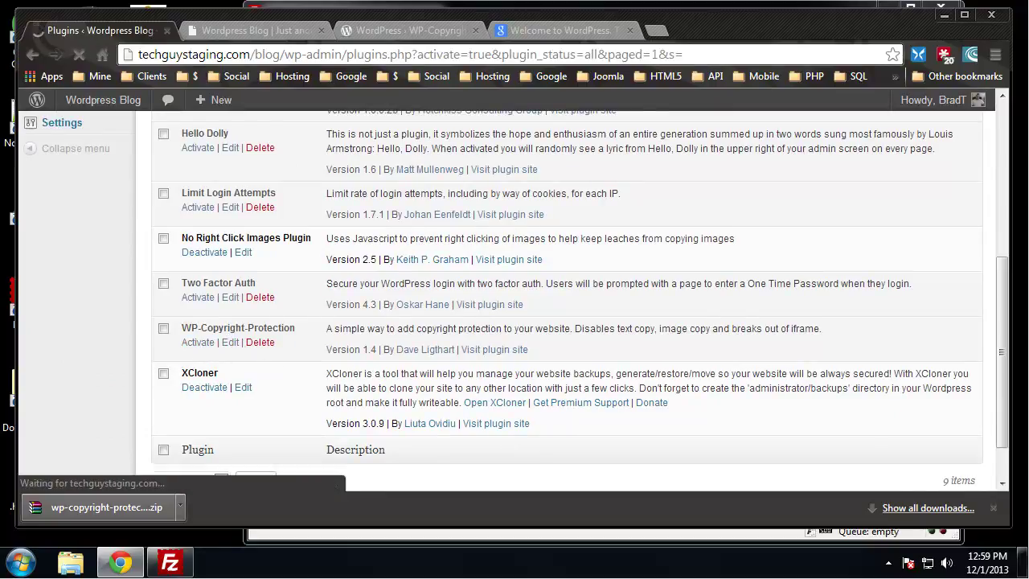
Open Settings > WP-Copyright-Protection and put the cursor in the Exclude Pages field
{"action": "scroll", "coordinate": [402, 248], "scroll_direction": "down", "scroll_amount": 1}
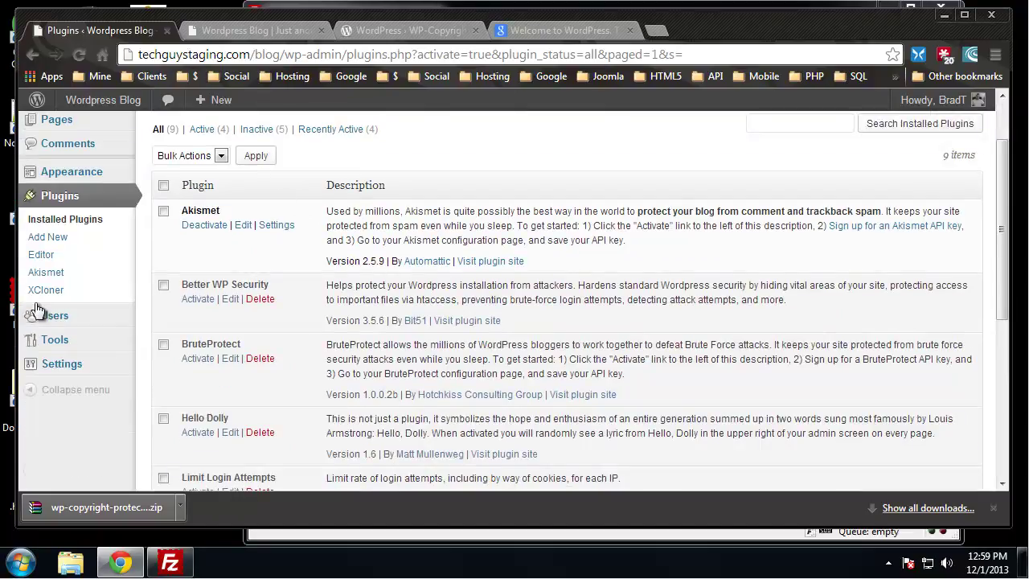
{"action": "mouse_move", "coordinate": [67, 366]}
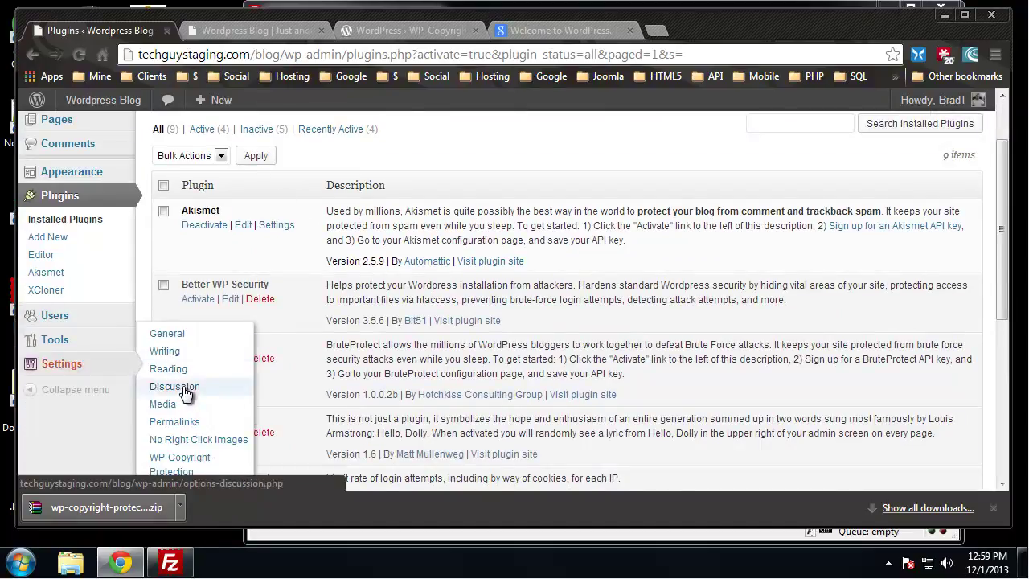
{"action": "scroll", "coordinate": [185, 392], "scroll_direction": "down", "scroll_amount": 1}
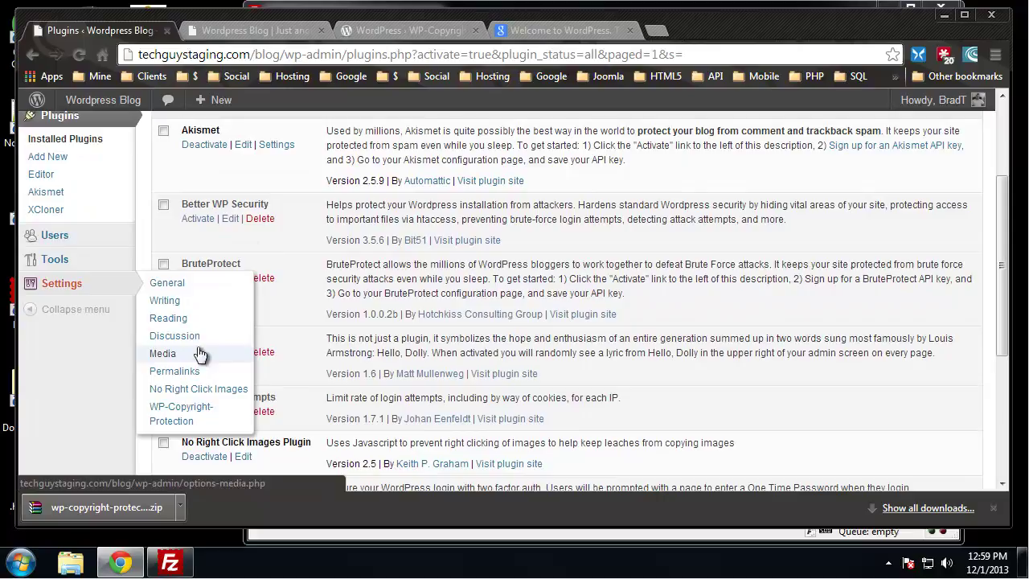
{"action": "left_click", "coordinate": [193, 411]}
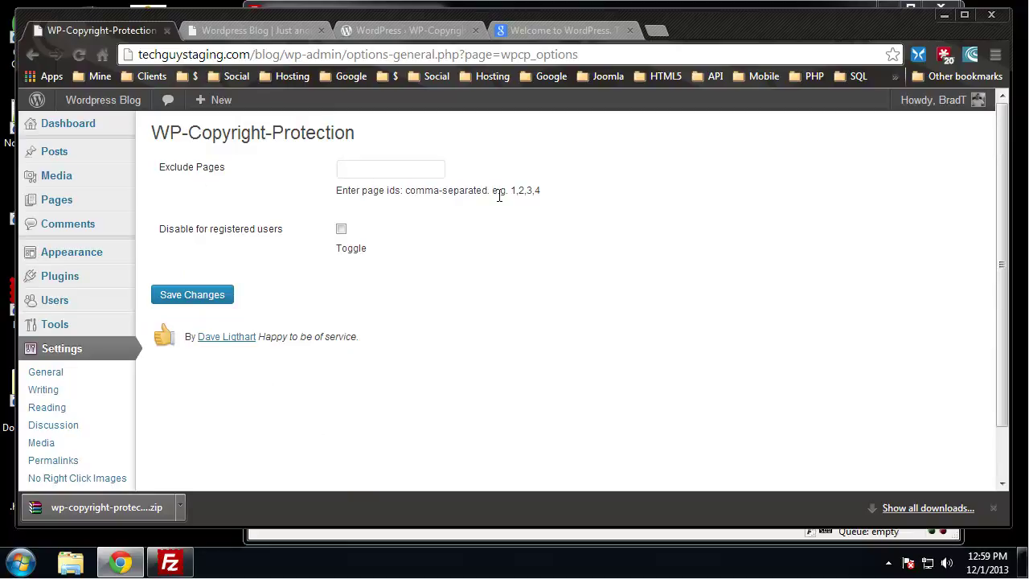
{"action": "left_click", "coordinate": [380, 172]}
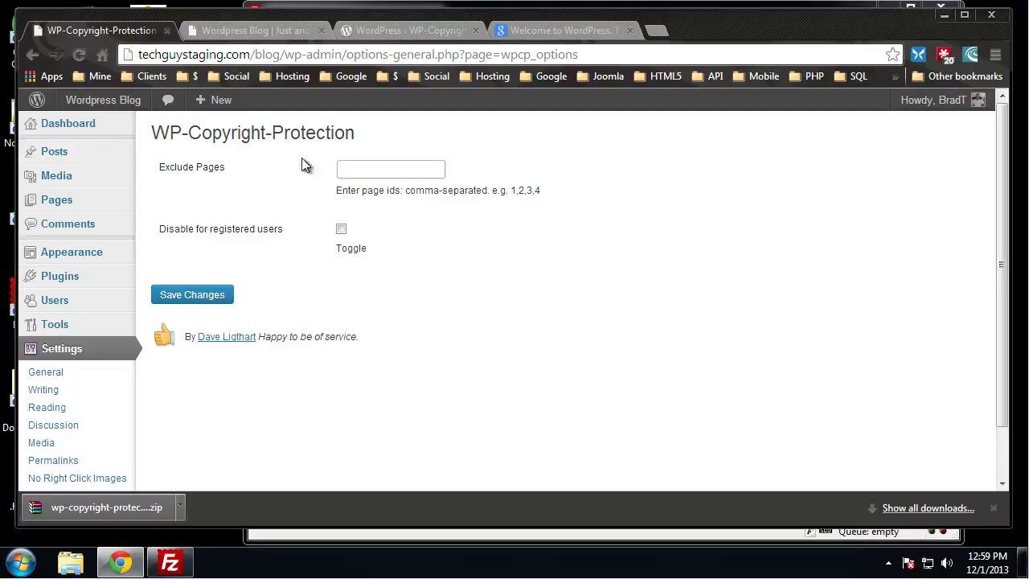
Clear the text selection and reload the Hello world! post on the live blog
{"action": "left_click", "coordinate": [233, 30]}
{"action": "left_click", "coordinate": [171, 198]}
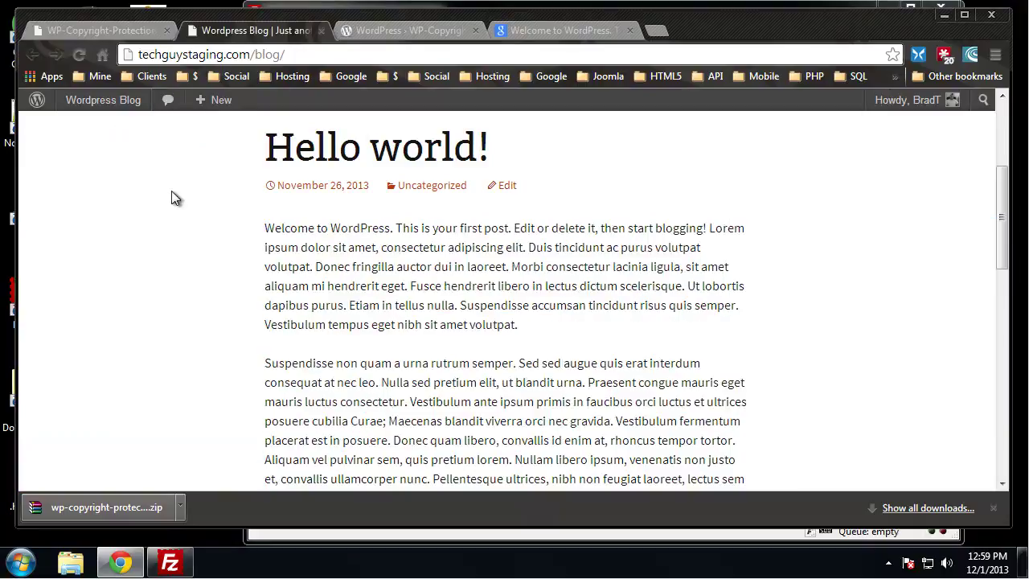
{"action": "left_click", "coordinate": [84, 53]}
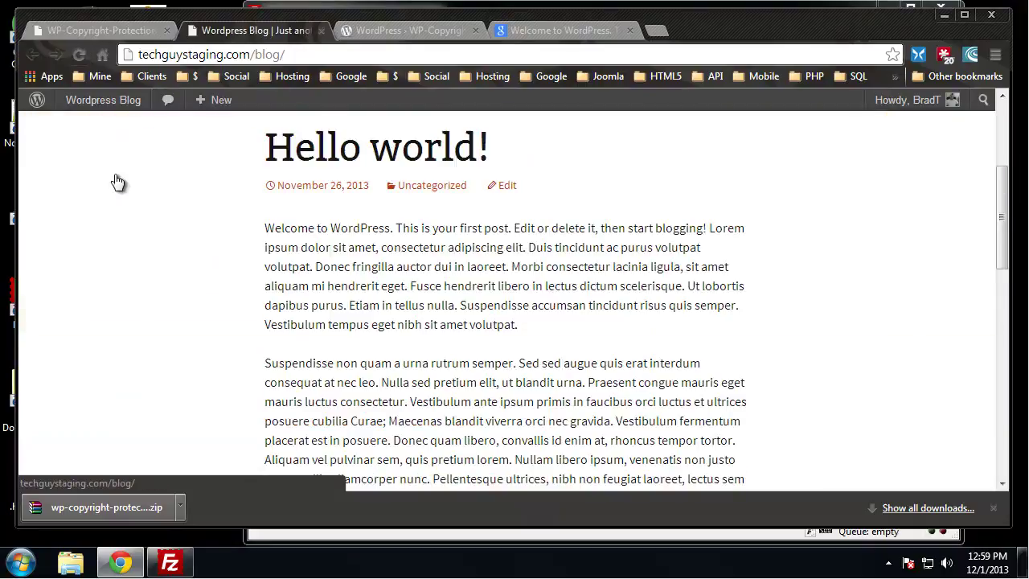
{"action": "scroll", "coordinate": [112, 168], "scroll_direction": "down", "scroll_amount": 1}
Right-click six spots in the post text, confirming Copy no longer appears, then dismiss the menu
{"action": "right_click", "coordinate": [324, 233]}
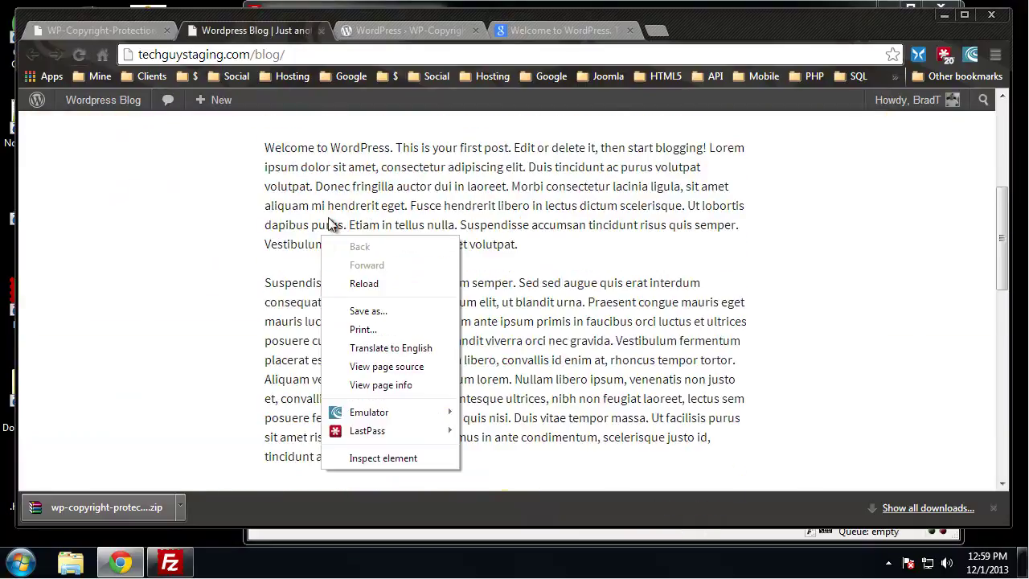
{"action": "right_click", "coordinate": [328, 172]}
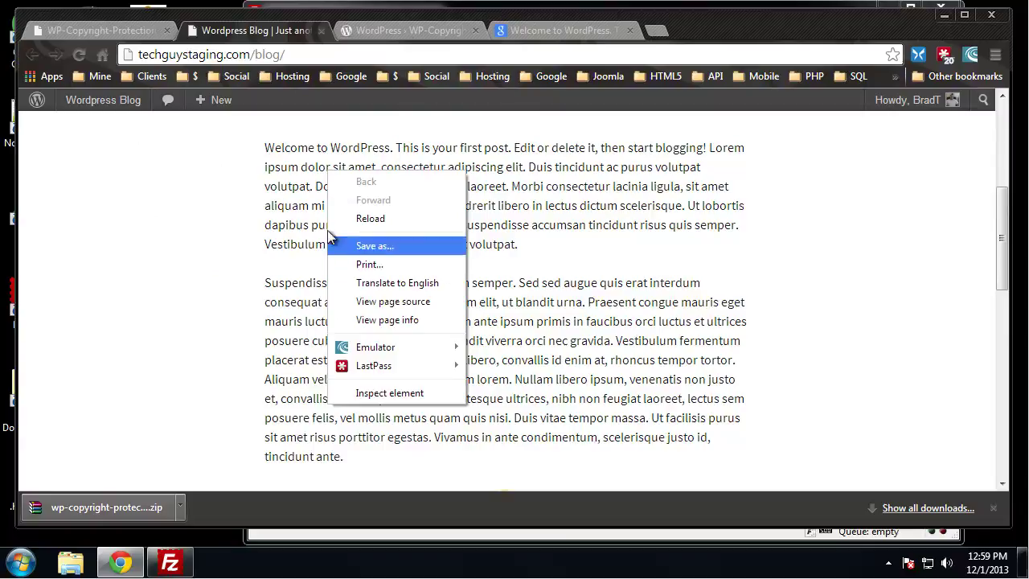
{"action": "right_click", "coordinate": [520, 209]}
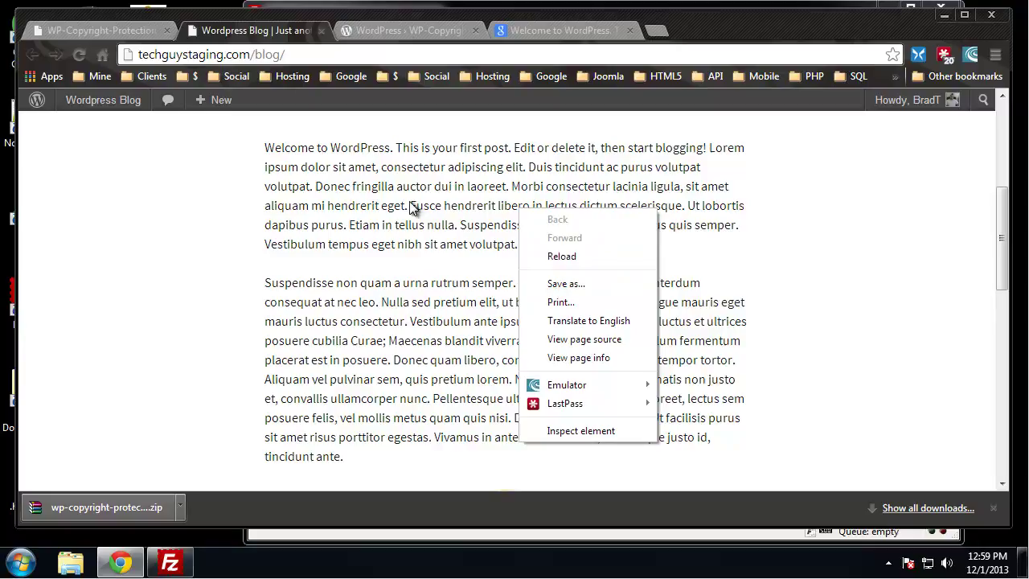
{"action": "right_click", "coordinate": [377, 195]}
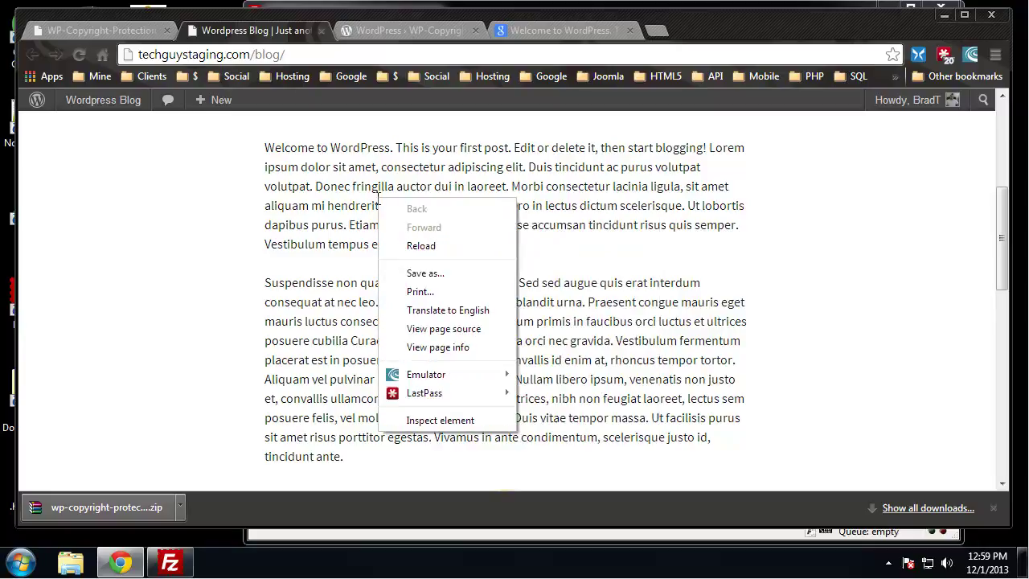
{"action": "right_click", "coordinate": [282, 332]}
{"action": "right_click", "coordinate": [560, 447]}
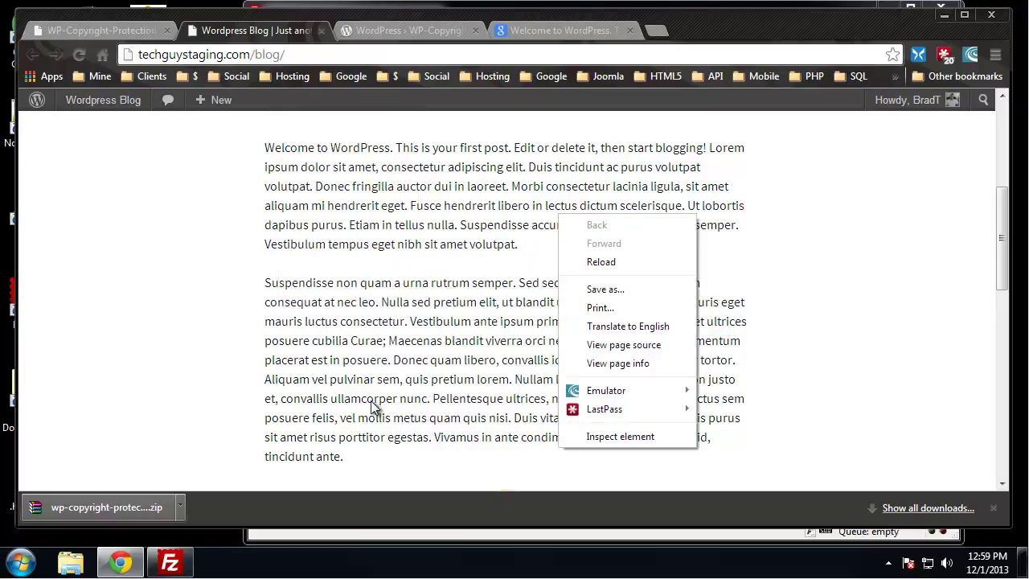
{"action": "left_click", "coordinate": [187, 236]}
{"action": "scroll", "coordinate": [535, 267], "scroll_direction": "up", "scroll_amount": 1}
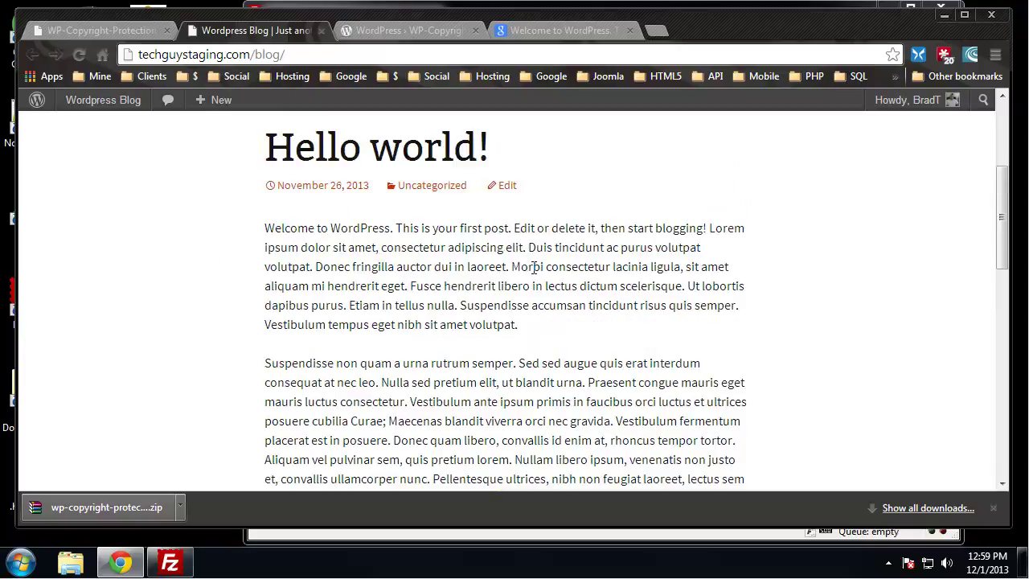
{"action": "scroll", "coordinate": [615, 283], "scroll_direction": "up", "scroll_amount": 3}
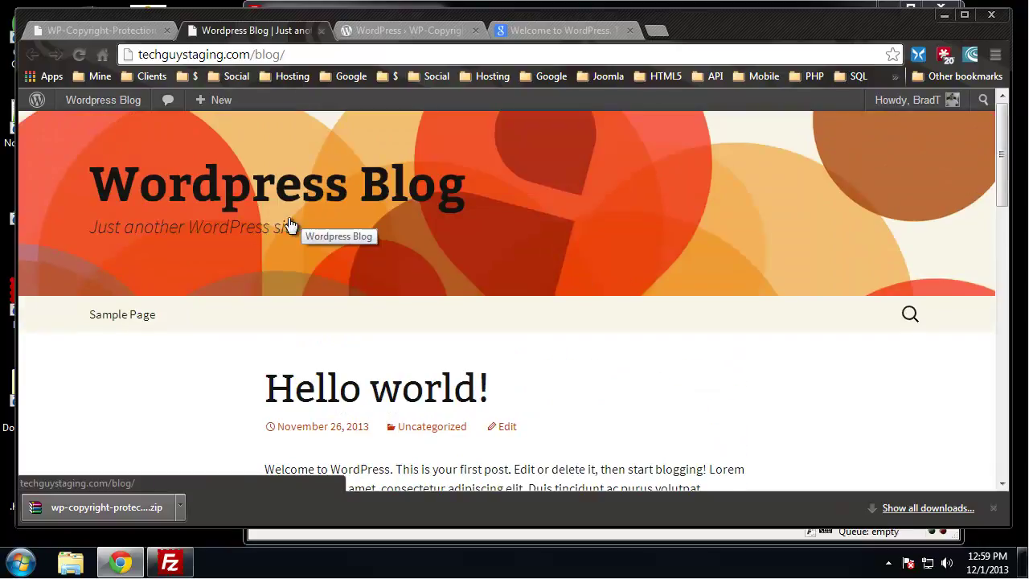